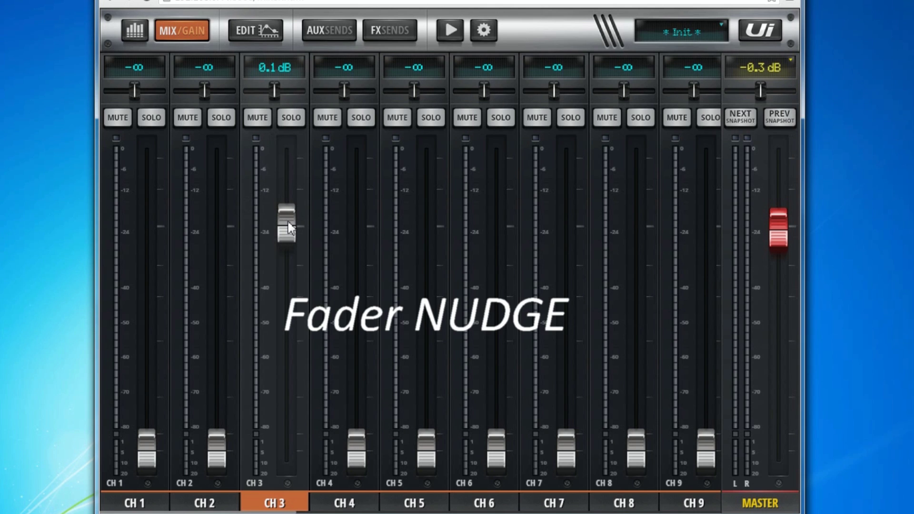
Step: Nudge CH3 to 0.0 dB, master to -0.4 dB, and CH3's Aux 1 send to -3.7 dB
mouse_move(290, 225)
left_mouse_down()
mouse_move(289, 272)
mouse_move(285, 236)
left_mouse_up()
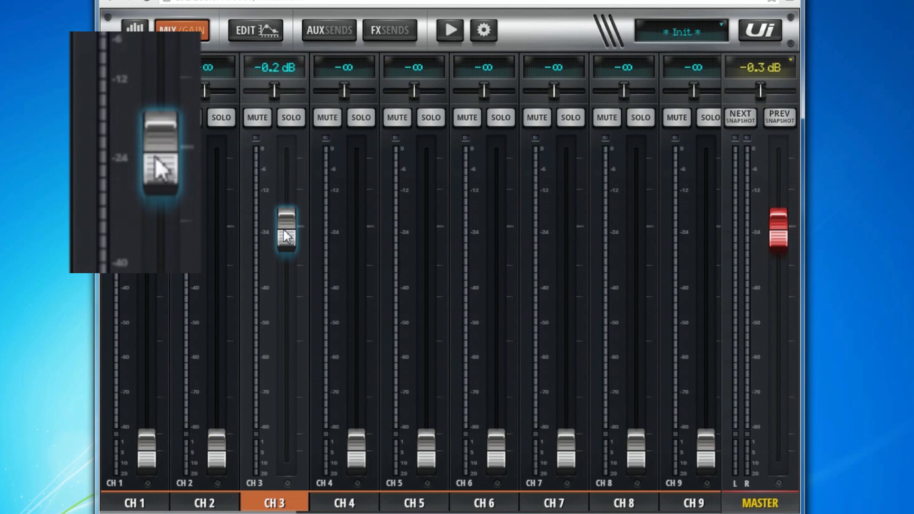
mouse_move(285, 236)
left_mouse_down()
mouse_move(289, 302)
mouse_move(287, 187)
mouse_move(288, 206)
left_mouse_up()
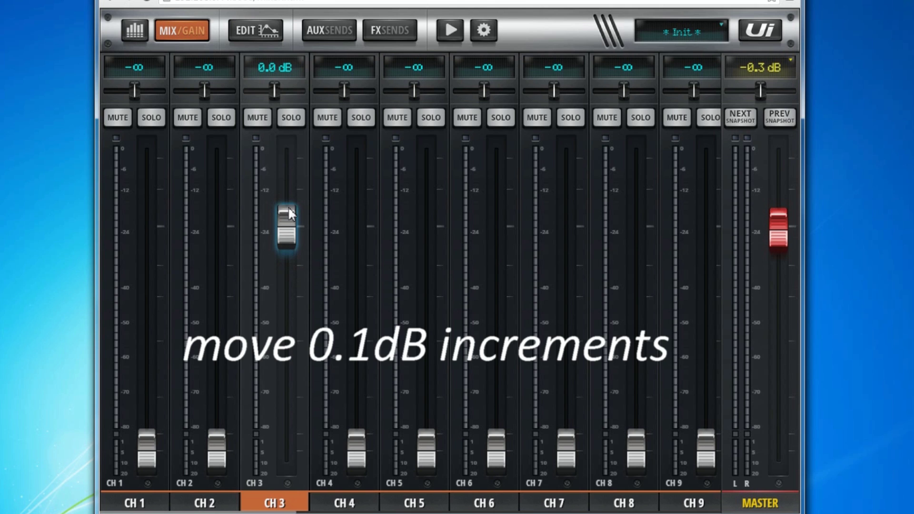
left_click(784, 223)
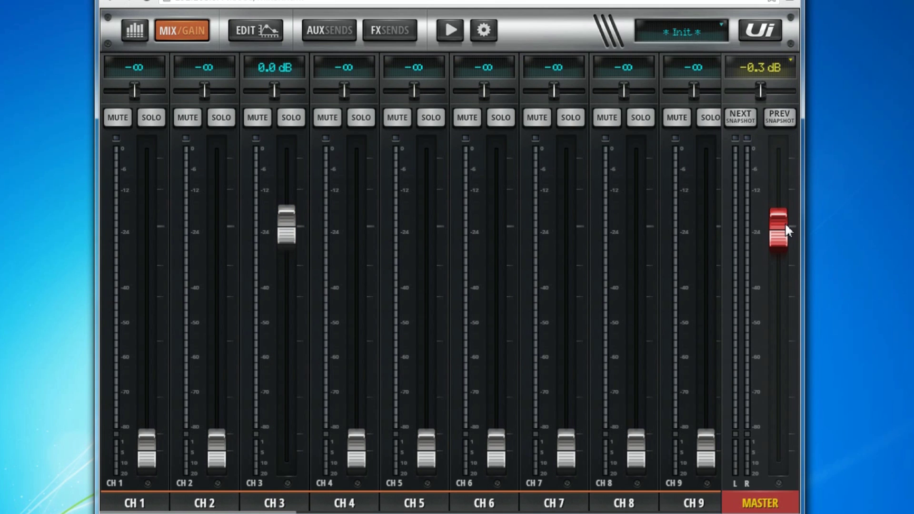
left_click_drag(783, 235, 783, 225)
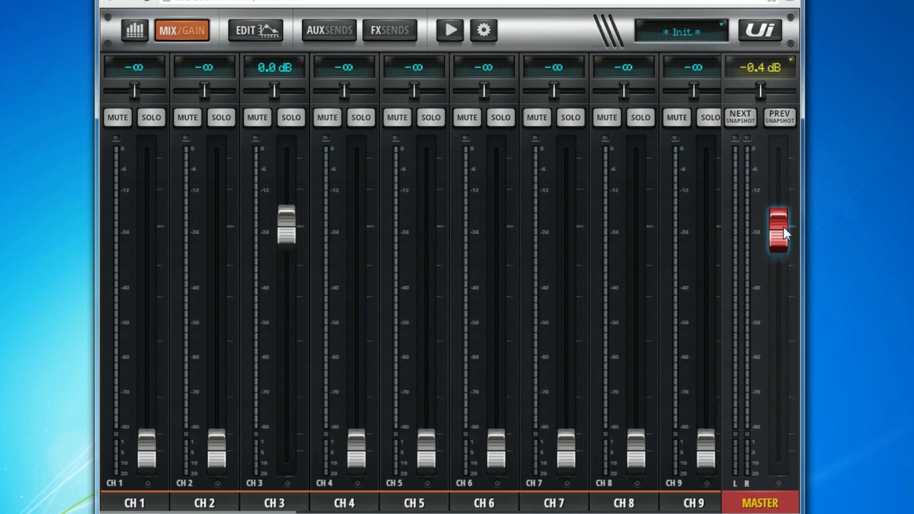
left_click(315, 30)
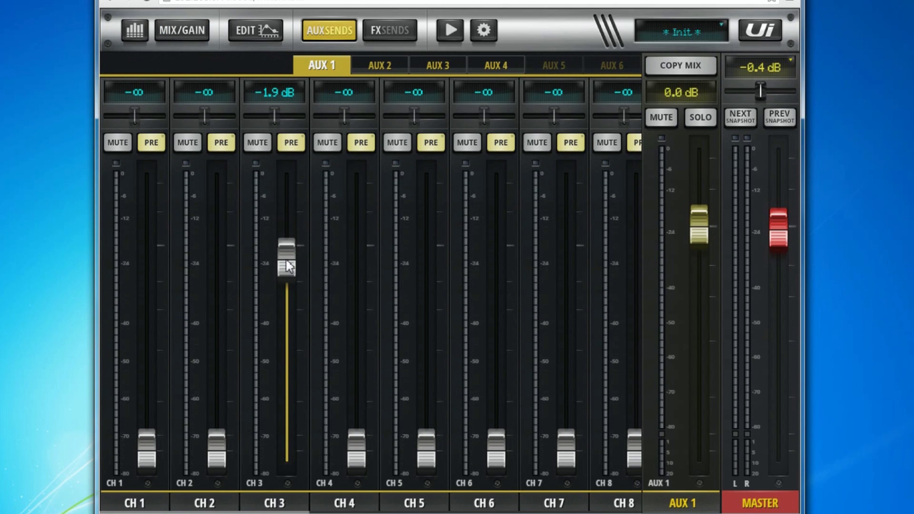
mouse_move(286, 265)
left_mouse_down()
mouse_move(286, 316)
mouse_move(286, 265)
left_mouse_up()
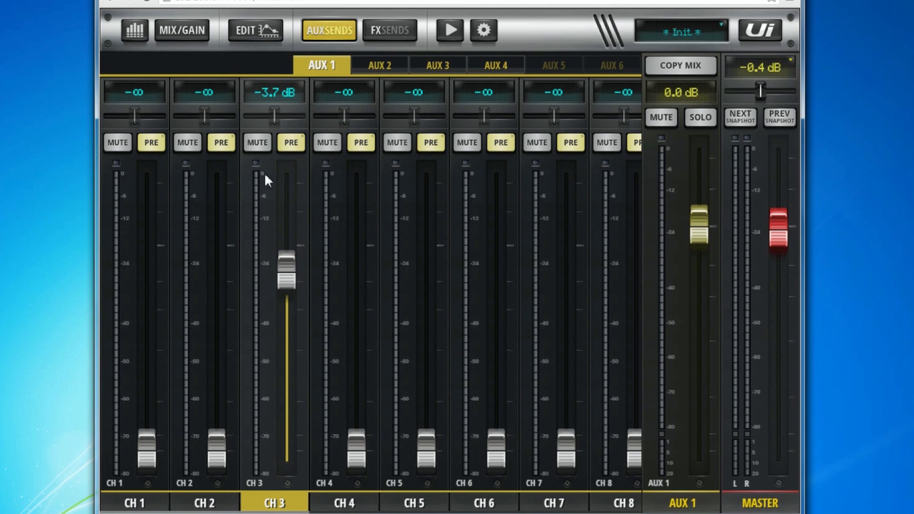
Step: Mute CH3 in the main mix and check whether its Aux 1 send follows the mute
left_click(182, 29)
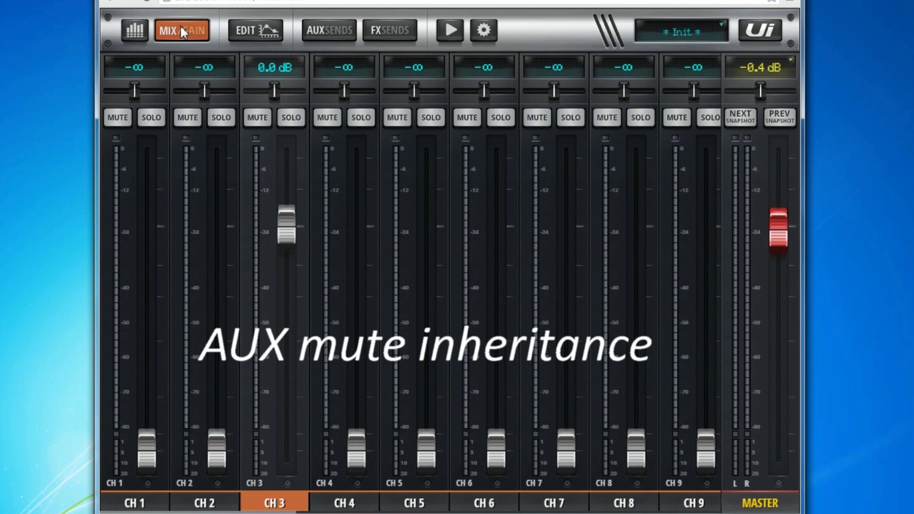
left_click(258, 118)
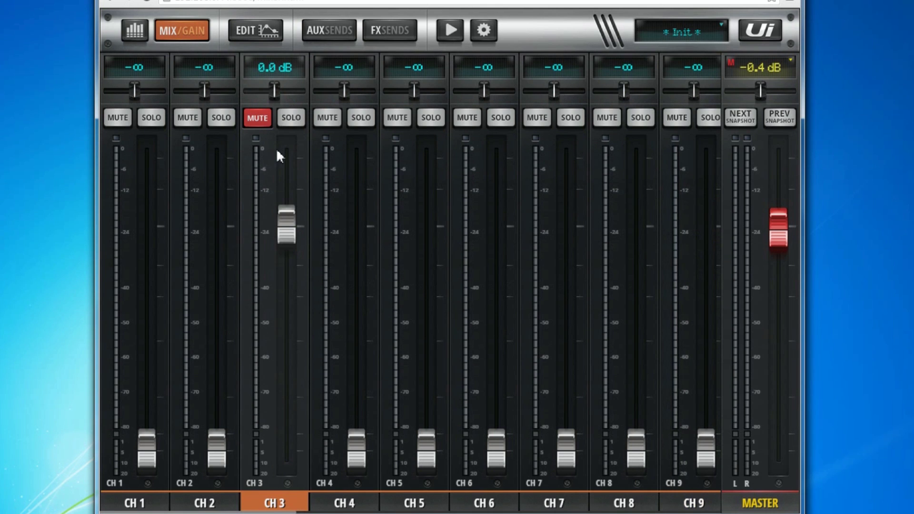
left_click(329, 31)
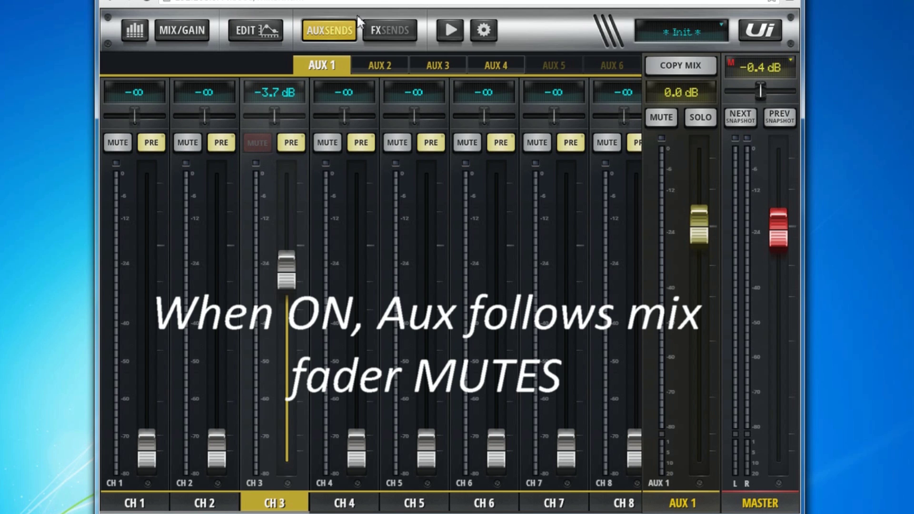
left_click(327, 31)
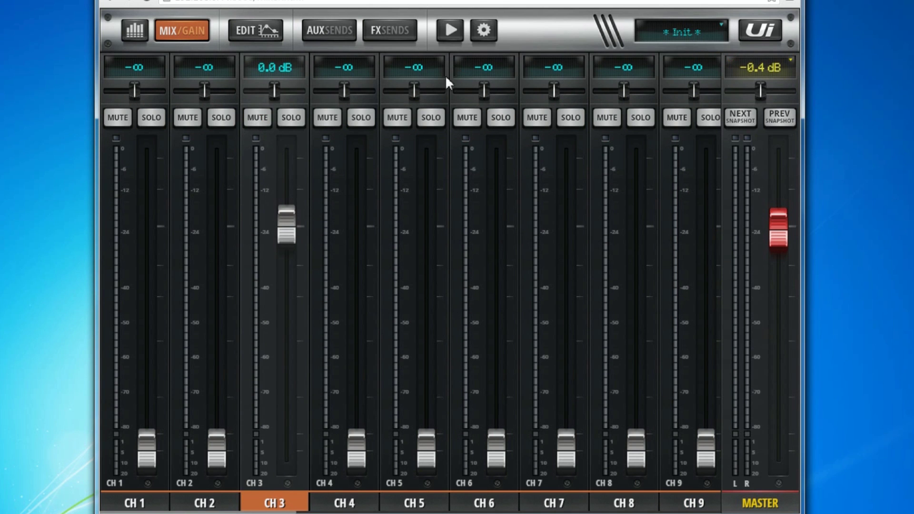
Step: Turn AUX SEND MUTE INHERITANCE off, confirm Aux 1 ignores the CH3 mute, and reopen Settings
left_click(483, 32)
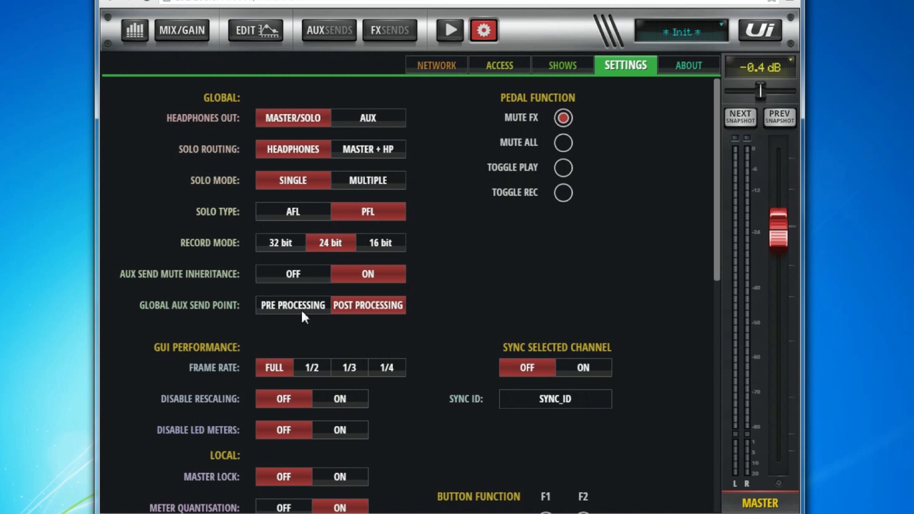
left_click(282, 274)
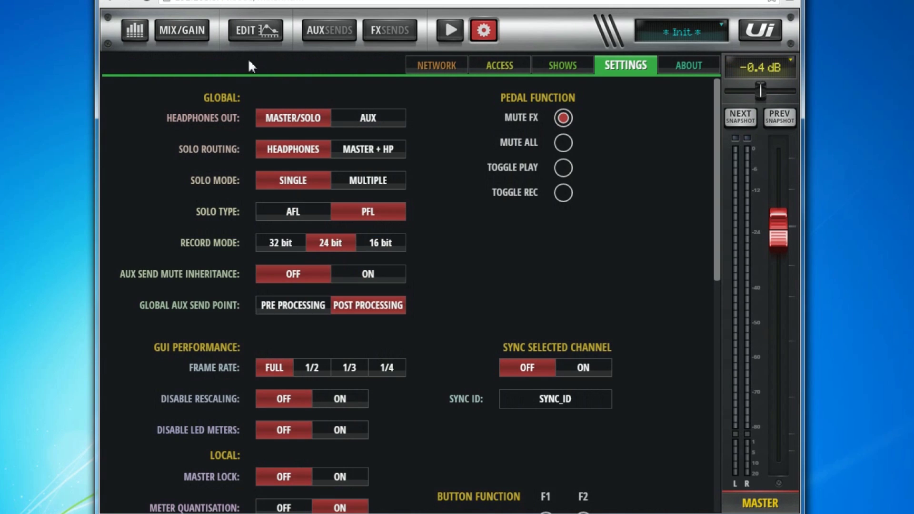
left_click(184, 33)
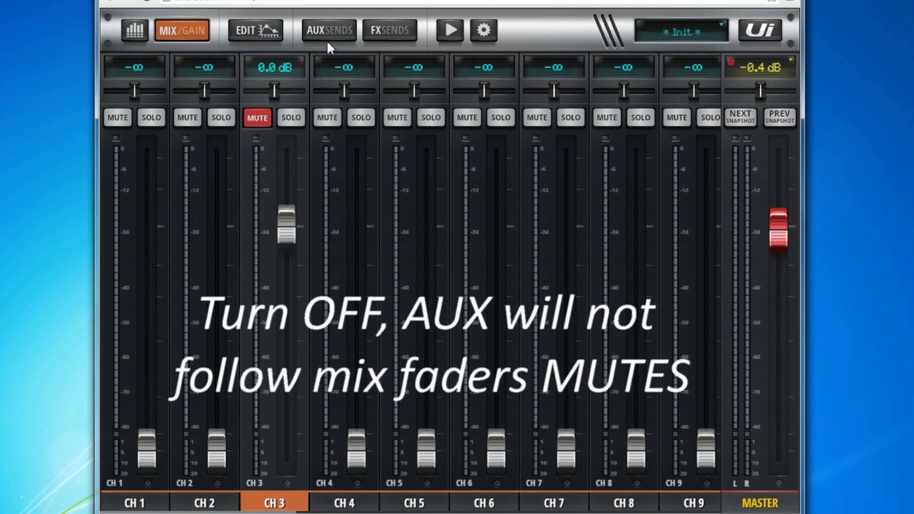
left_click(330, 29)
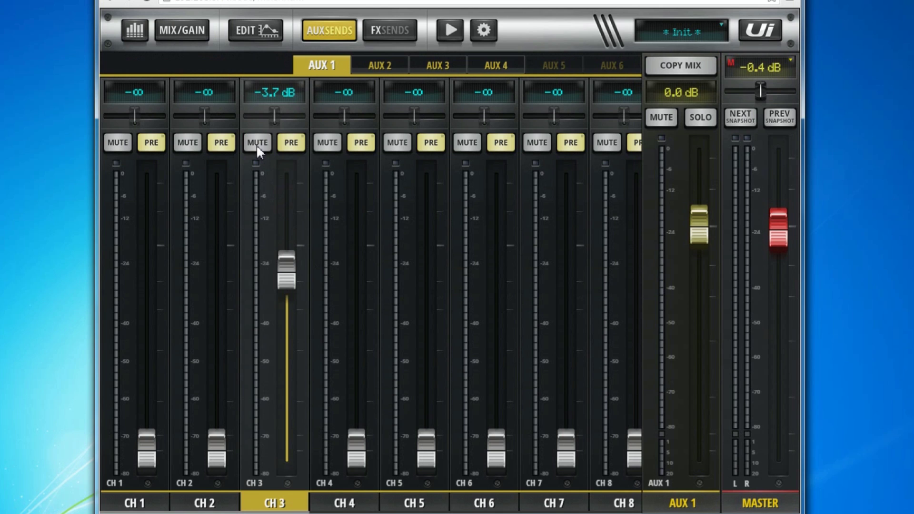
left_click(183, 30)
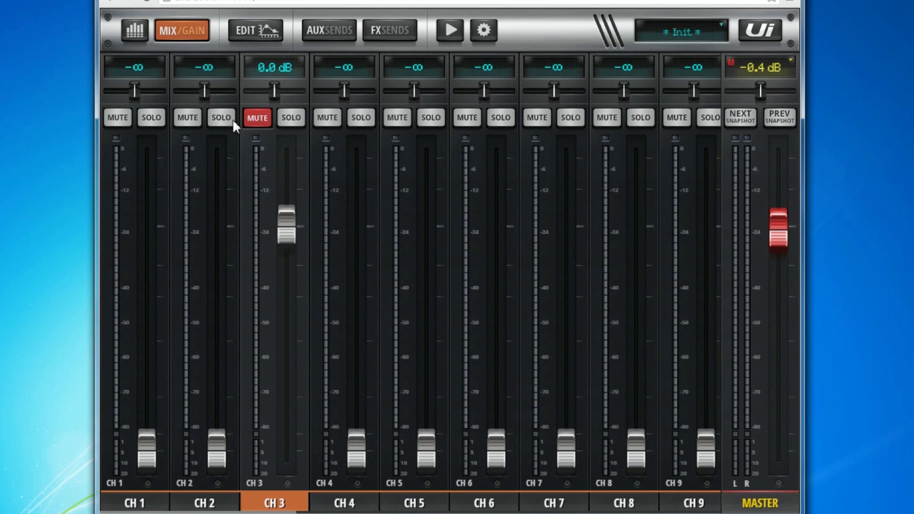
left_click(483, 31)
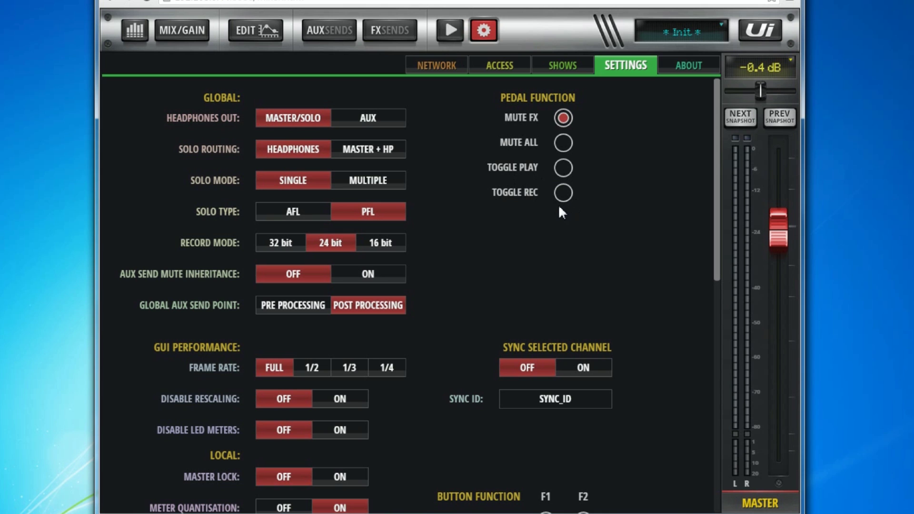
scroll(592, 233, "down", 2)
scroll(593, 236, "down", 3)
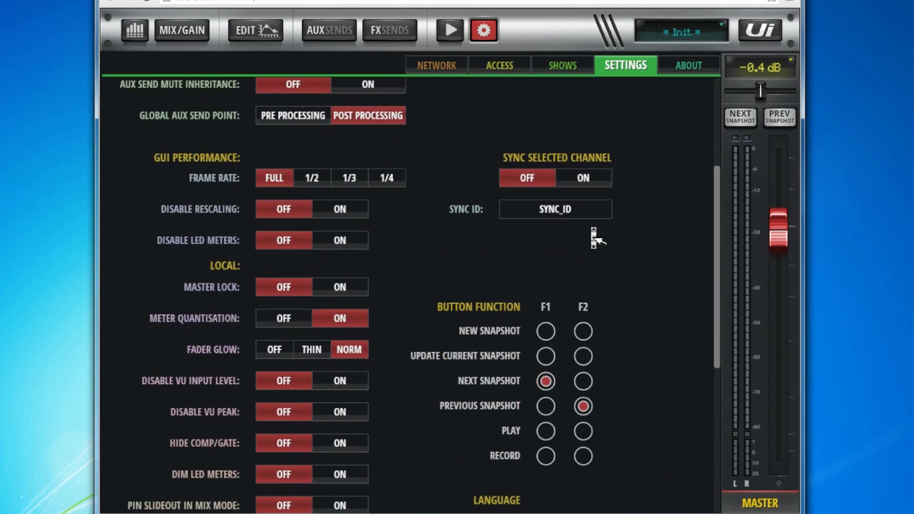
scroll(593, 237, "down", 5)
scroll(593, 240, "up", 3)
scroll(590, 236, "up", 2)
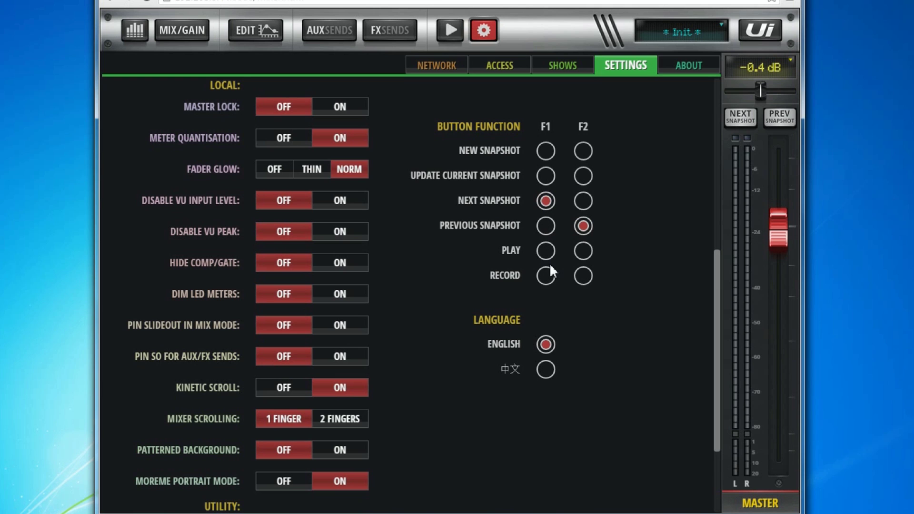
Step: On the player page, switch MUTE FX on and off, then MUTE ALL on and off
left_click(450, 28)
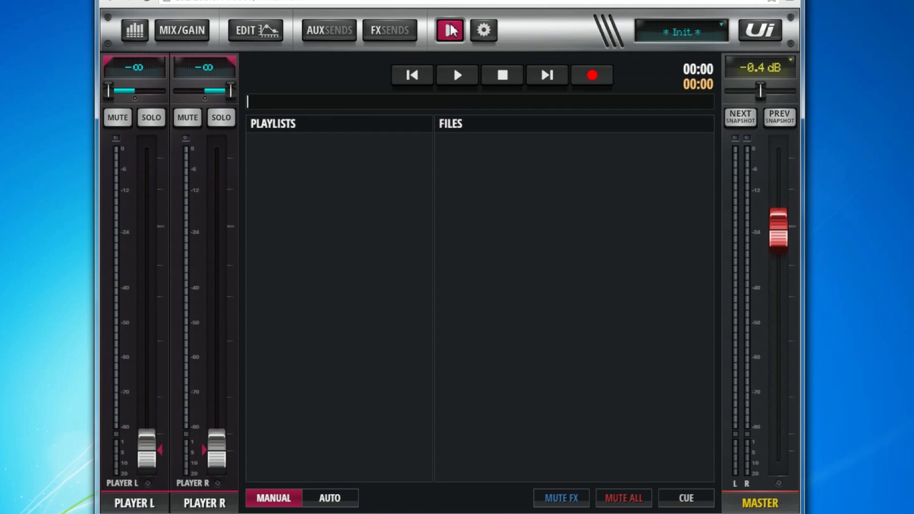
left_click(556, 498)
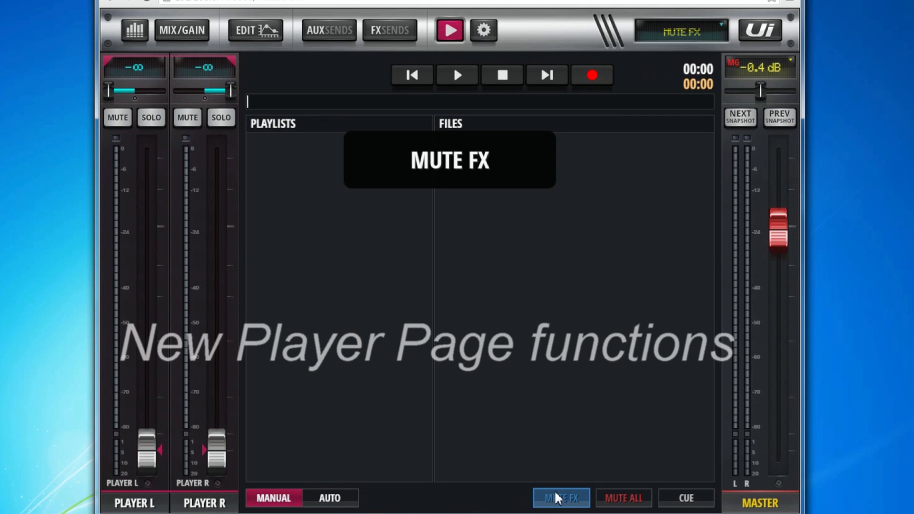
left_click(557, 497)
left_click(632, 507)
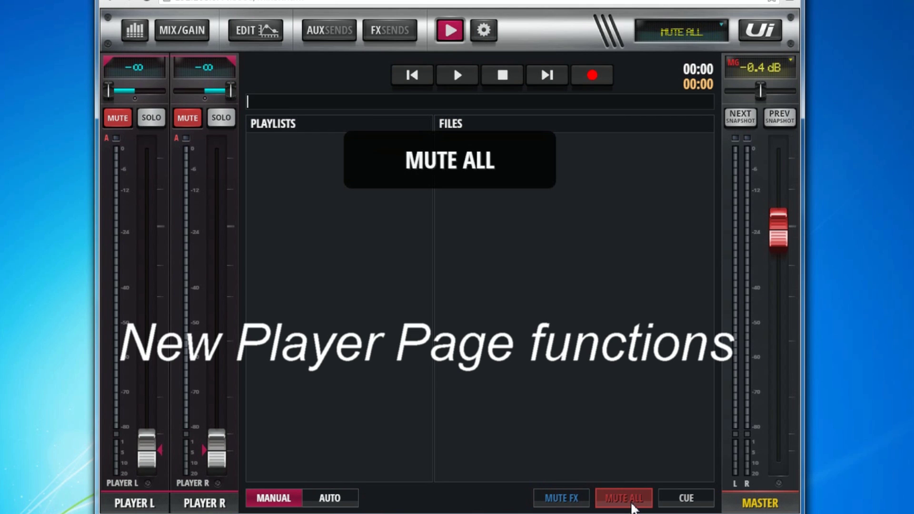
left_click(632, 507)
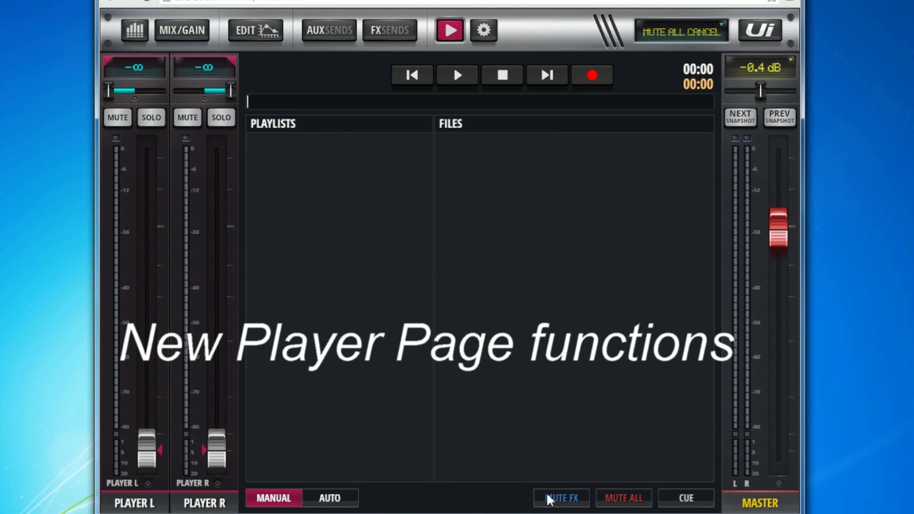